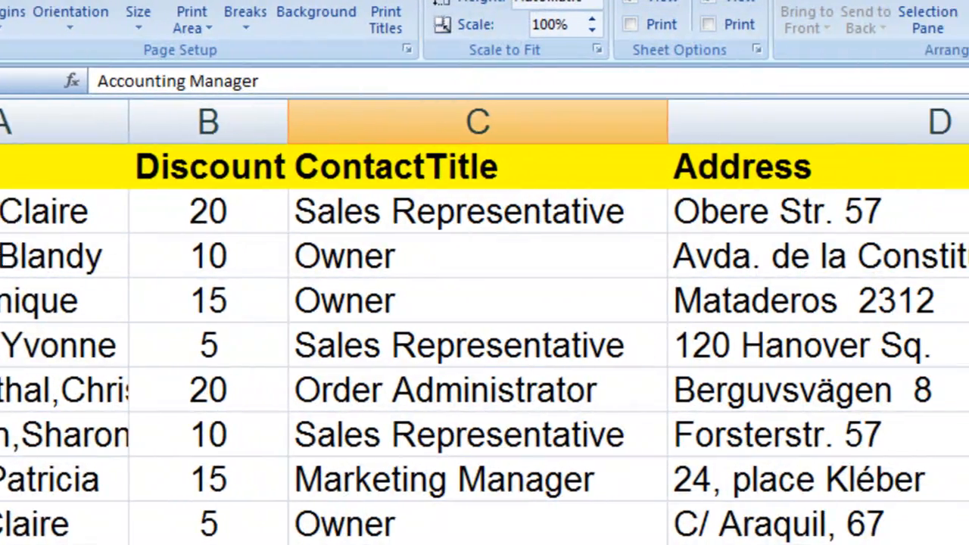
Step: Browse the table's columns to PostalCode and select the combined name column A
{"action": "key", "text": "Right"}
{"action": "key", "text": "Right"}
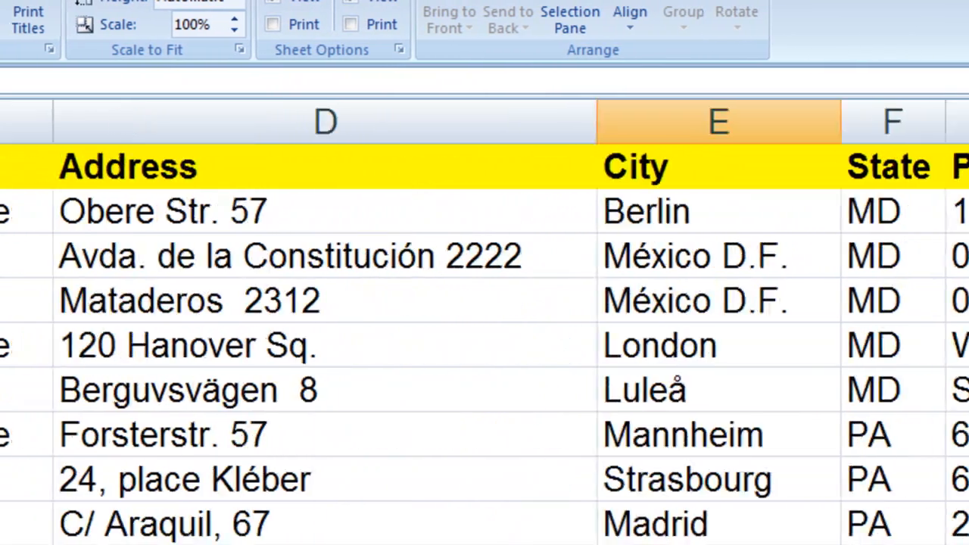
{"action": "key", "text": "Right"}
{"action": "key", "text": "Right"}
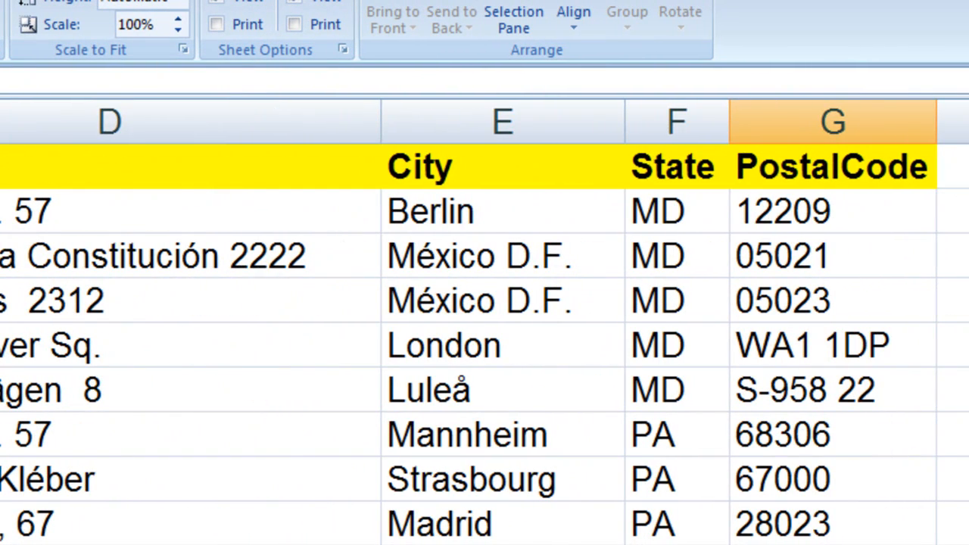
{"action": "key", "text": "Left"}
{"action": "key", "text": "Left"}
{"action": "key", "text": "Left"}
{"action": "key", "text": "Left"}
{"action": "key", "text": "Left"}
{"action": "key", "text": "Left"}
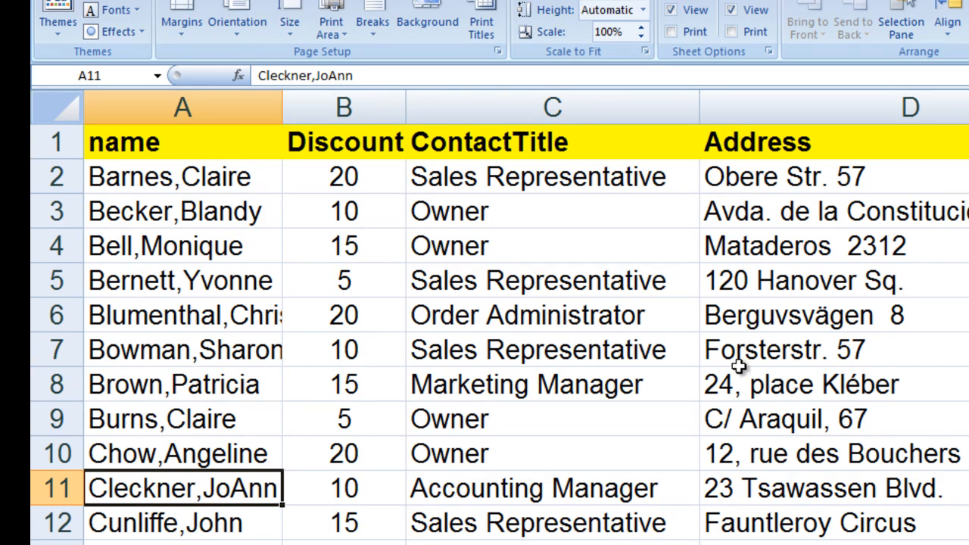
{"action": "left_click", "coordinate": [273, 221]}
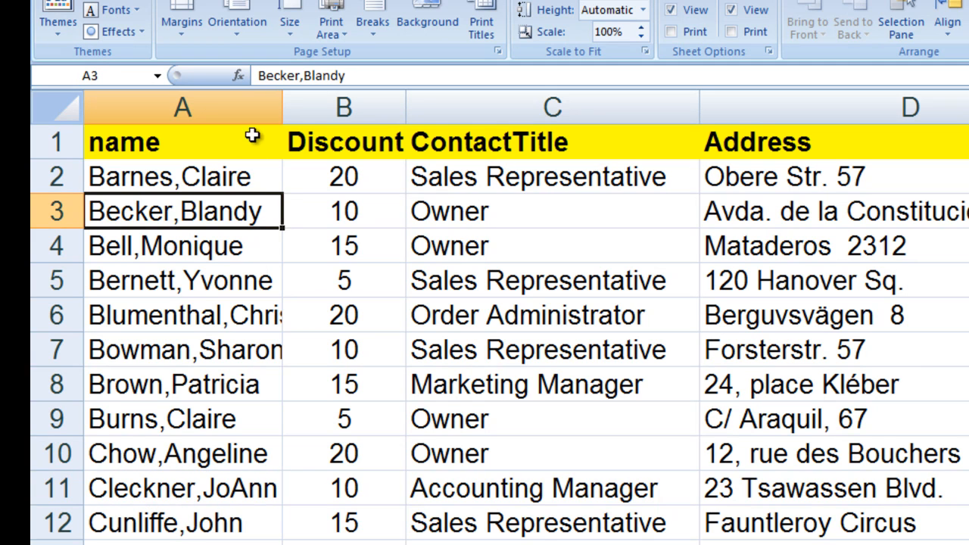
{"action": "left_click", "coordinate": [255, 108]}
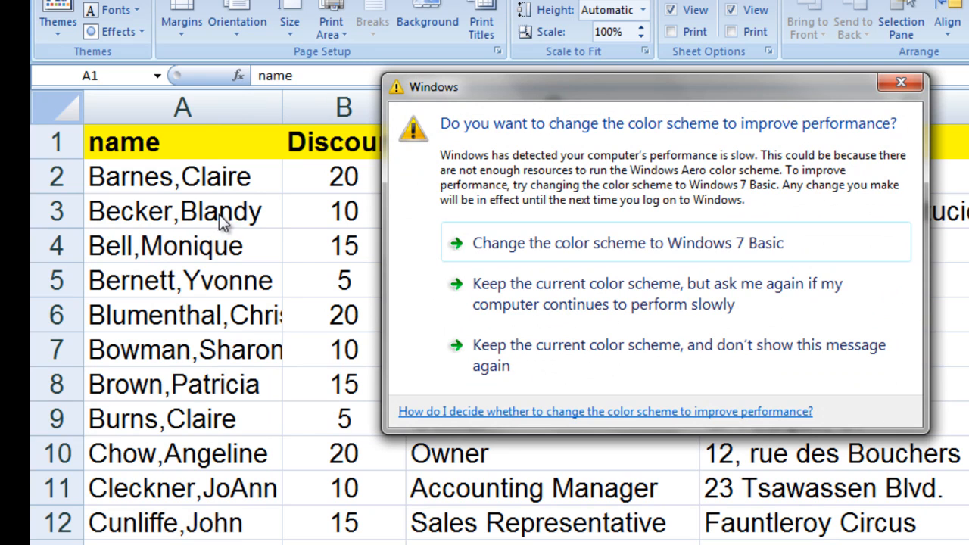
Step: Dismiss the Windows performance prompt and point out combined names in A3, A6 and A9
{"action": "left_click", "coordinate": [516, 350]}
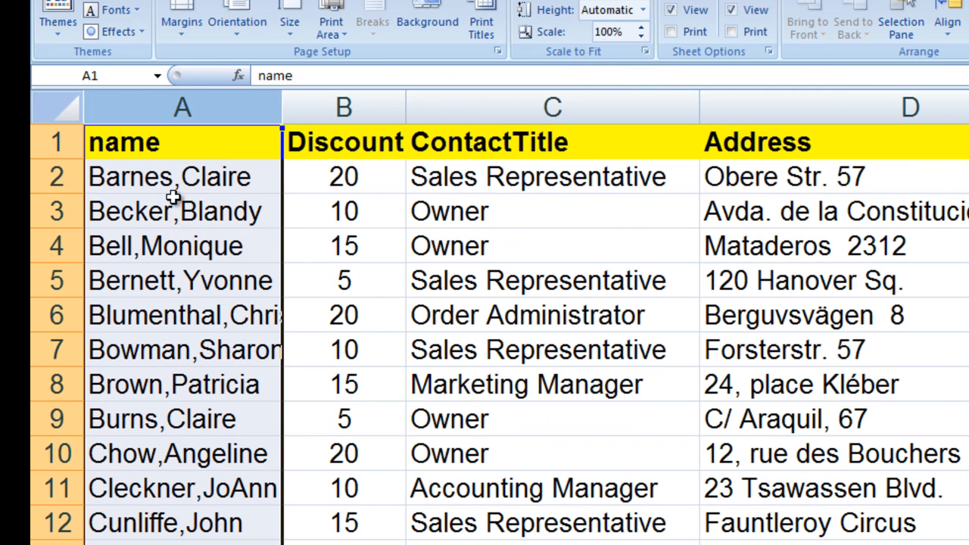
{"action": "left_click", "coordinate": [182, 210]}
{"action": "left_click", "coordinate": [179, 333]}
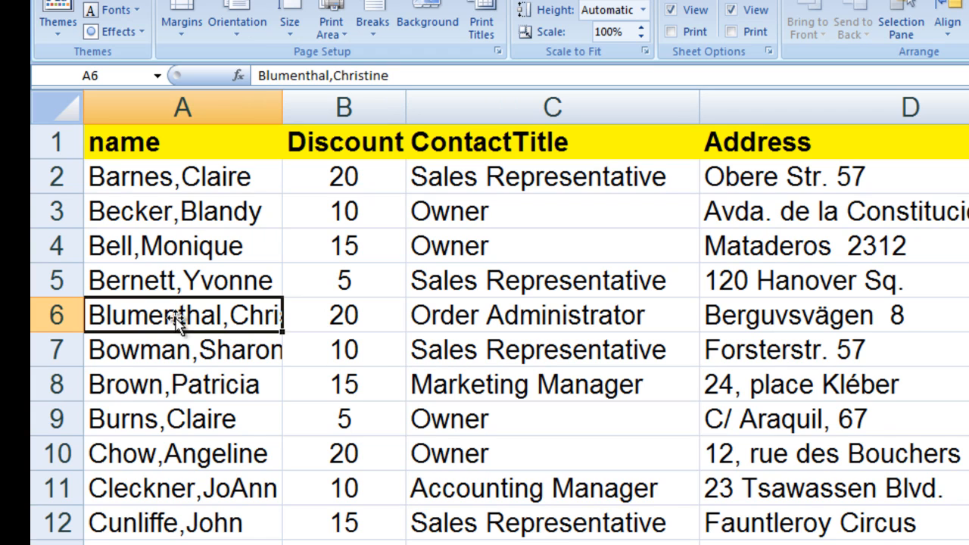
{"action": "left_click", "coordinate": [187, 418]}
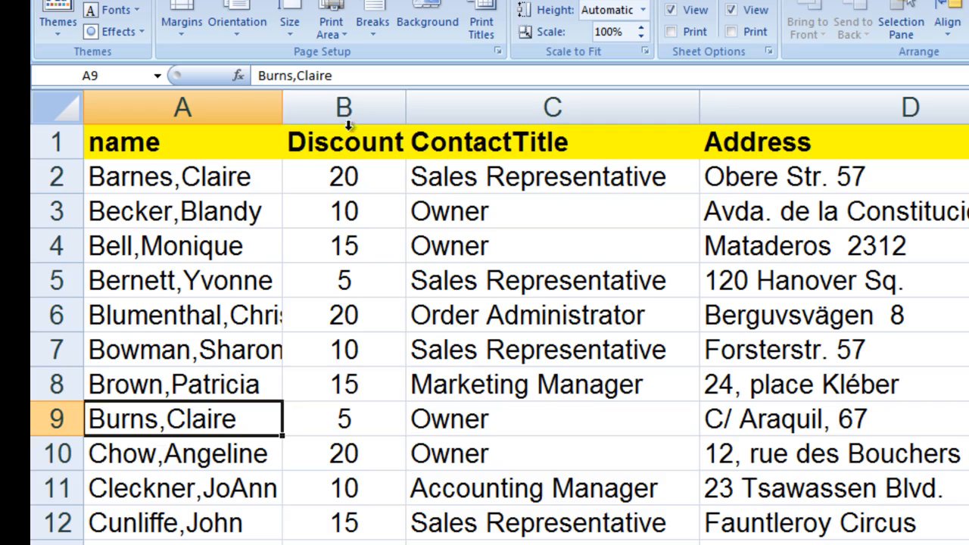
Step: Insert two empty columns before Discount and type a trial last and first name in B2:C2
{"action": "left_click_drag", "start_coordinate": [342, 106], "coordinate": [466, 115]}
{"action": "right_click", "coordinate": [464, 117]}
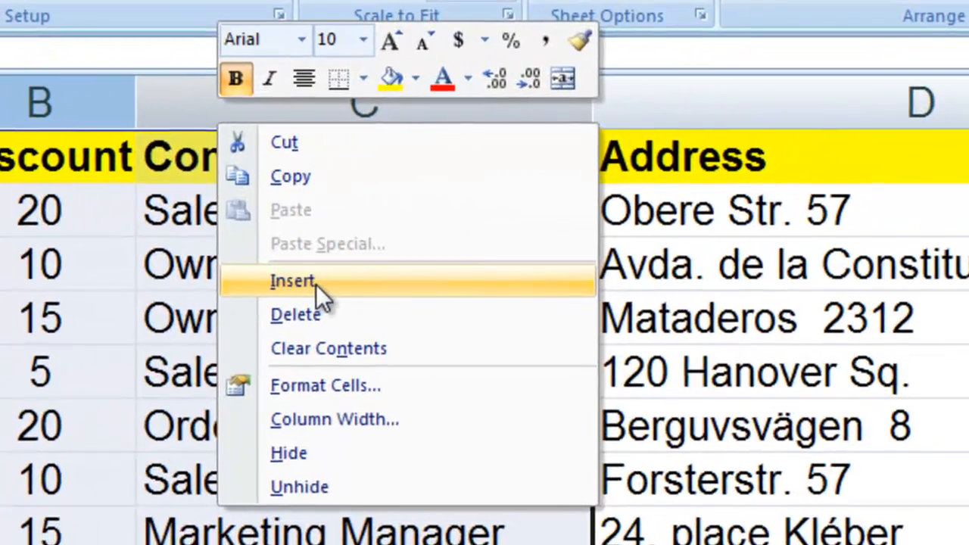
{"action": "left_click", "coordinate": [315, 284]}
{"action": "left_click", "coordinate": [136, 426]}
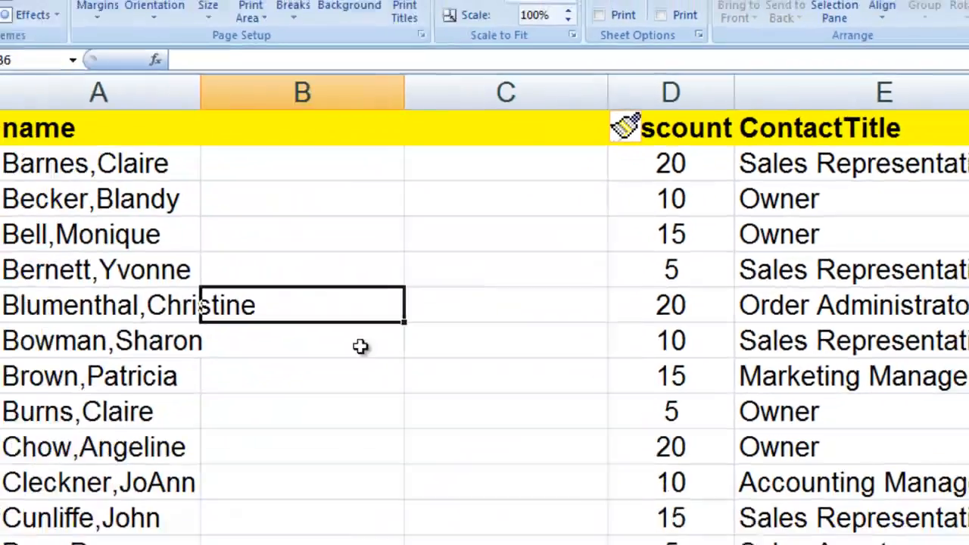
{"action": "left_click", "coordinate": [129, 230]}
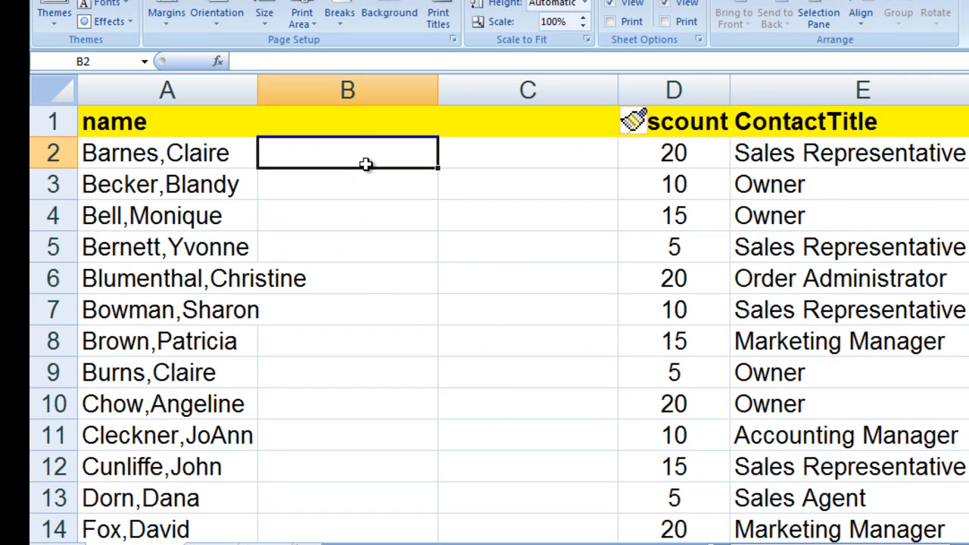
{"action": "type", "text": "Bar"}
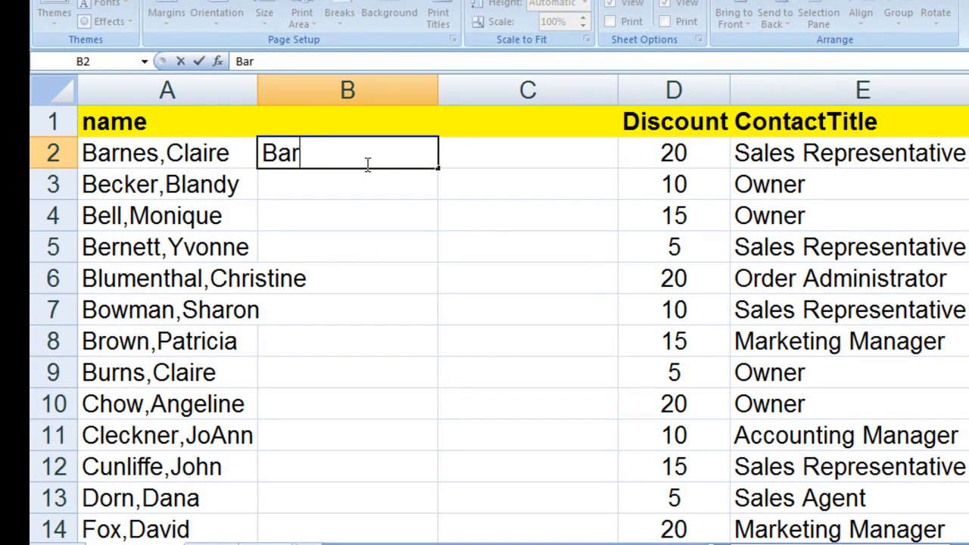
{"action": "type", "text": "nes"}
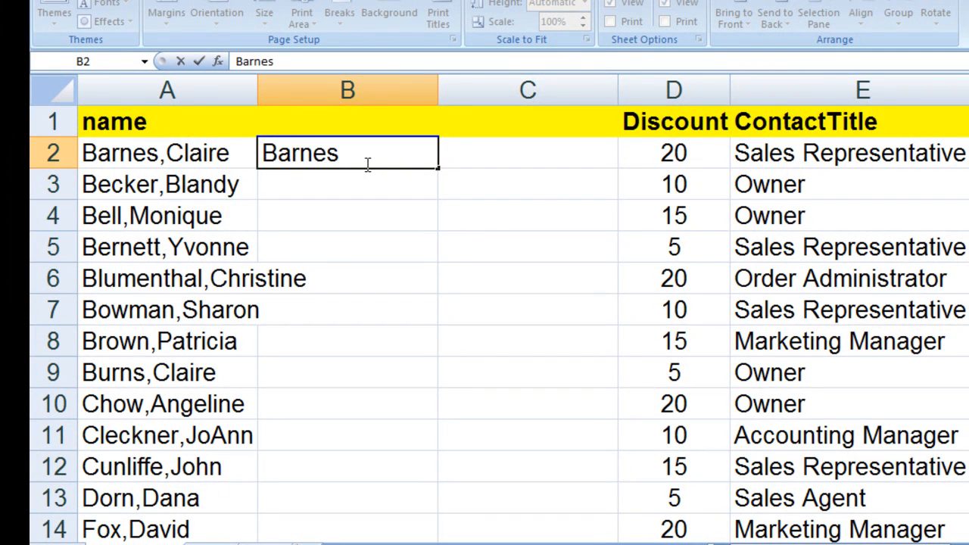
{"action": "key", "text": "Tab"}
{"action": "type", "text": "Claire"}
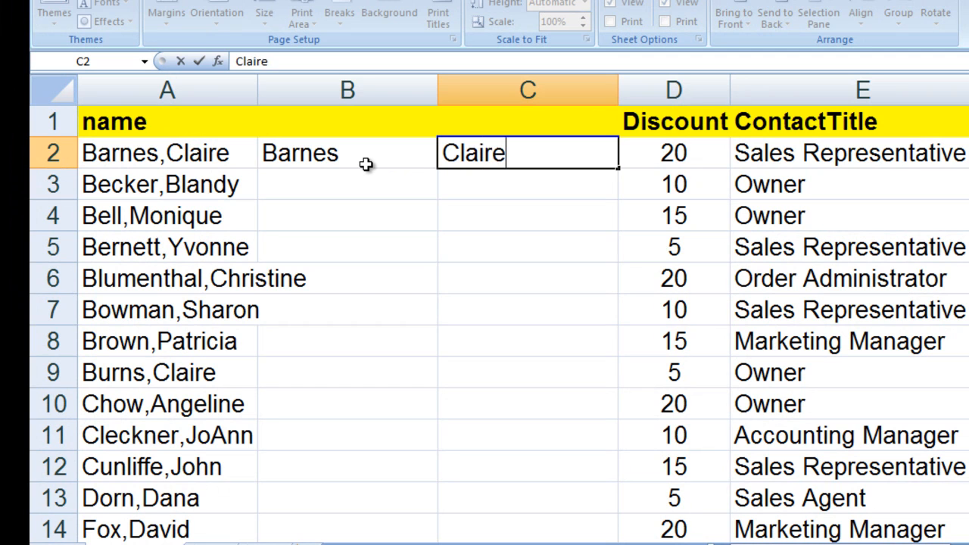
{"action": "key", "text": "Return"}
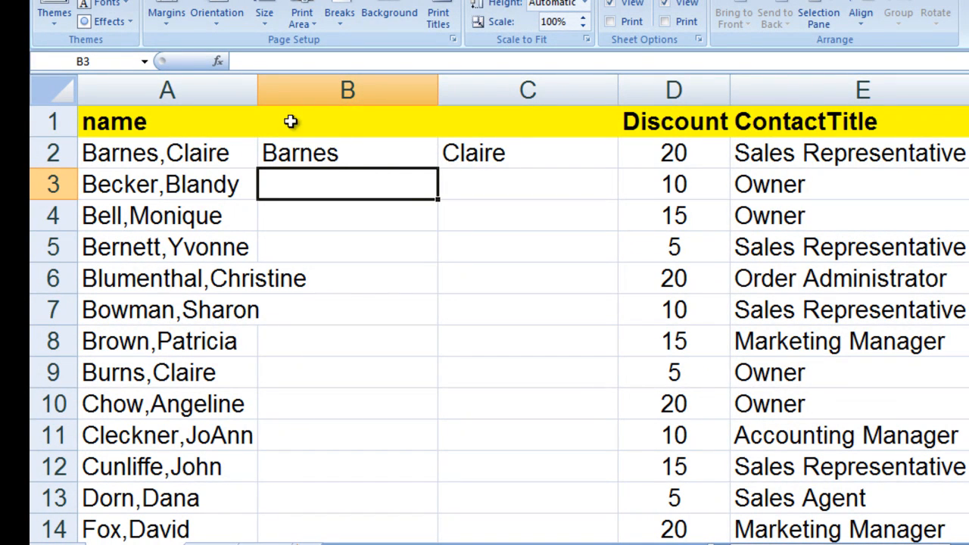
Step: Undo the trial name entries and the two inserted columns
{"action": "left_click", "coordinate": [246, 95]}
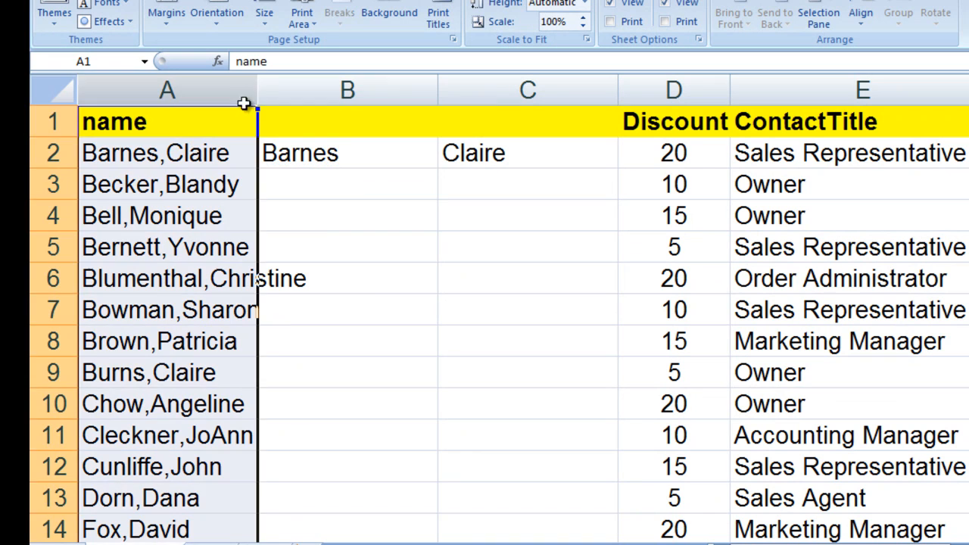
{"action": "left_click", "coordinate": [356, 239]}
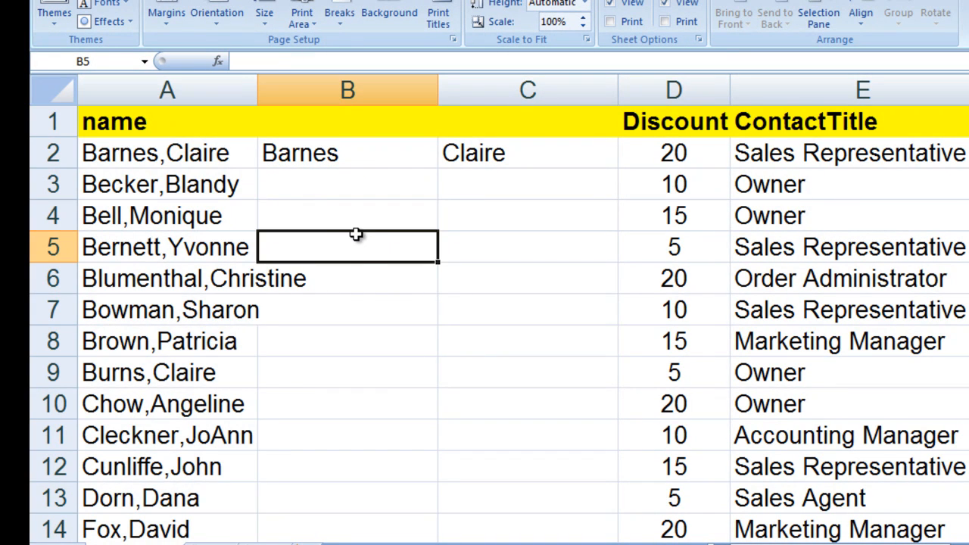
{"action": "key", "text": "ctrl+z"}
{"action": "key", "text": "ctrl+z"}
{"action": "key", "text": "ctrl+z"}
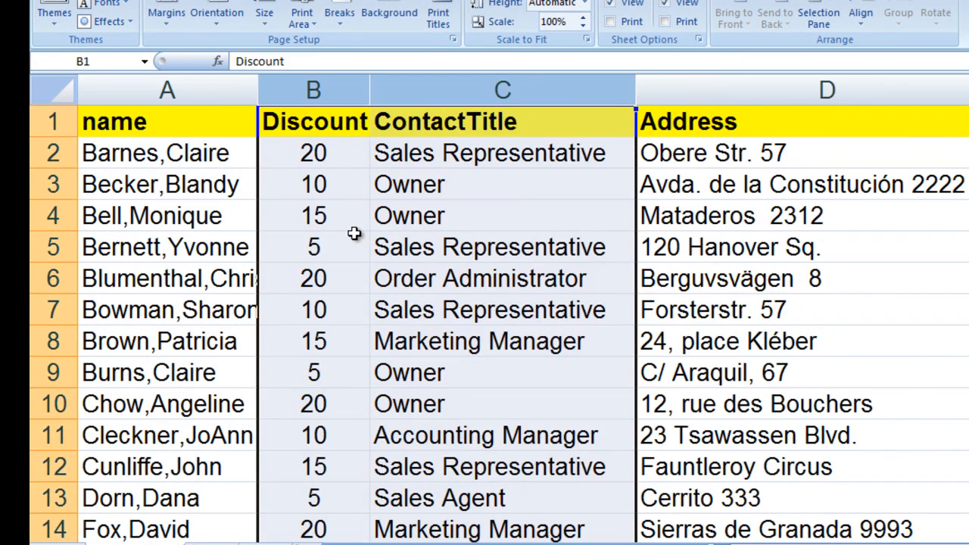
Step: Insert one blank column B before Discount using Alt+I, C
{"action": "left_click", "coordinate": [353, 234]}
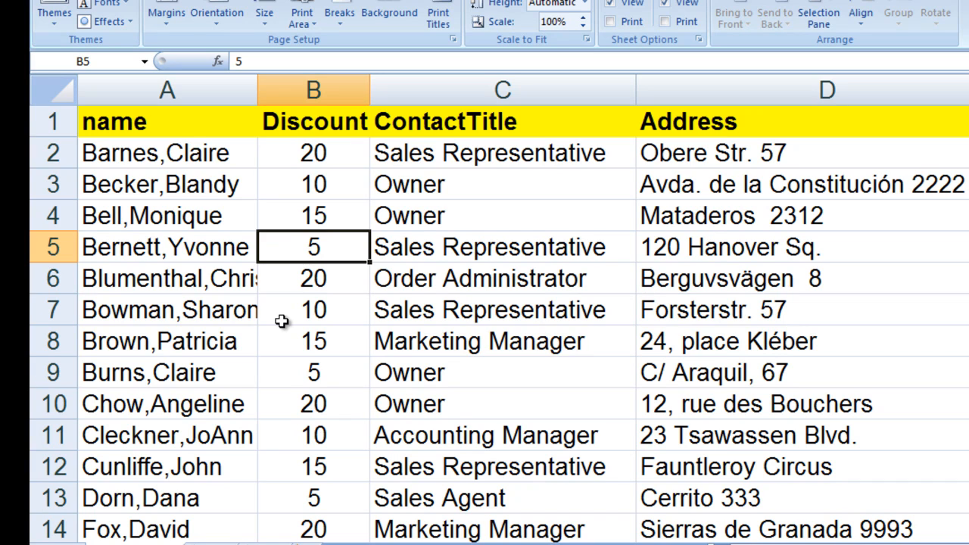
{"action": "left_click", "coordinate": [330, 188]}
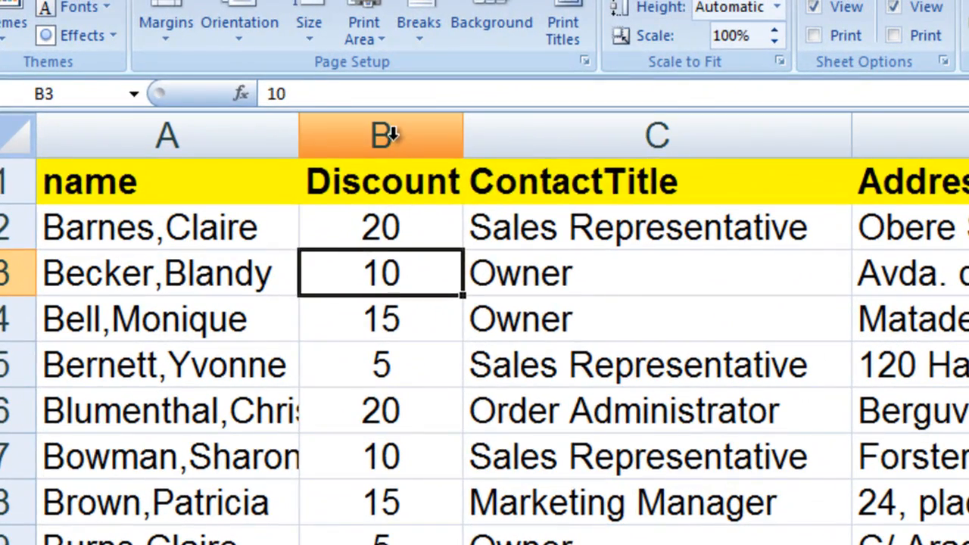
{"action": "right_click", "coordinate": [323, 92]}
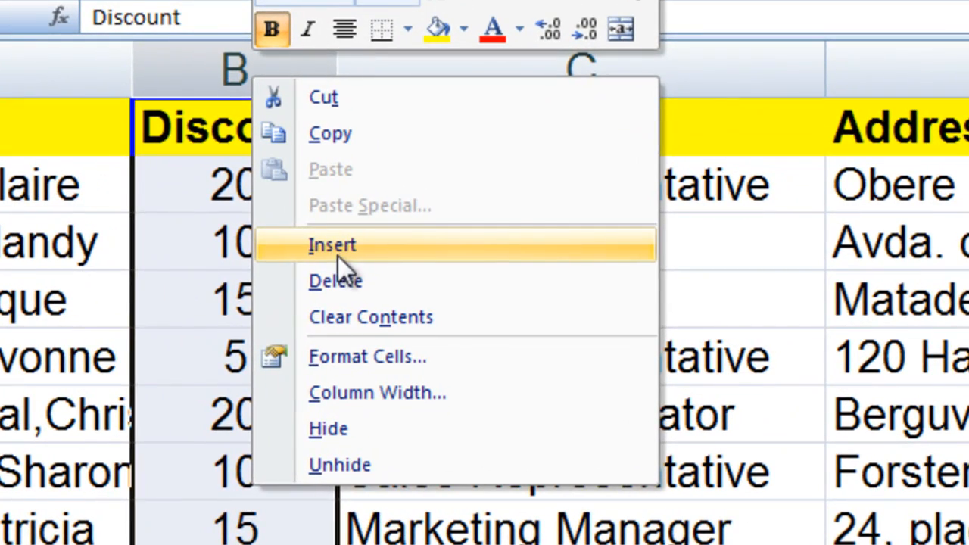
{"action": "key", "text": "Escape"}
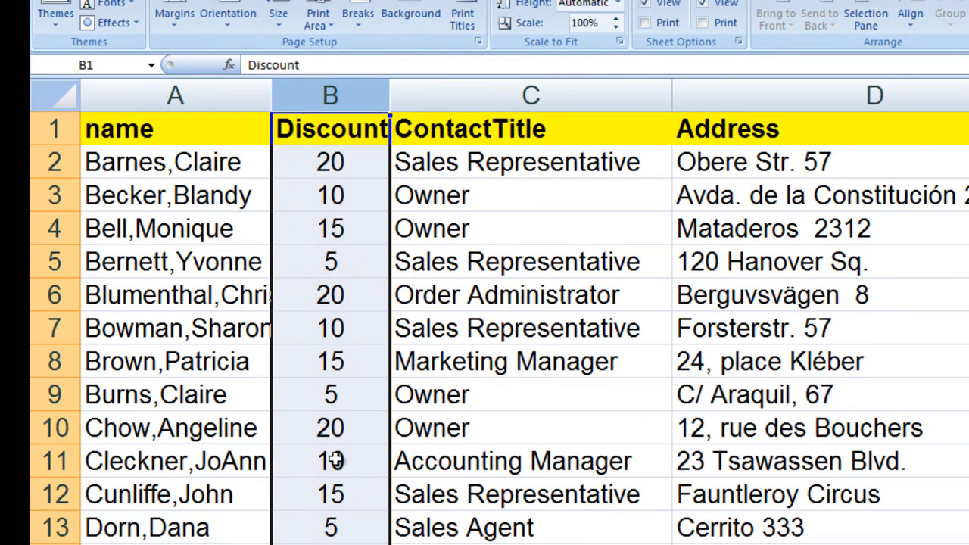
{"action": "left_click", "coordinate": [310, 253]}
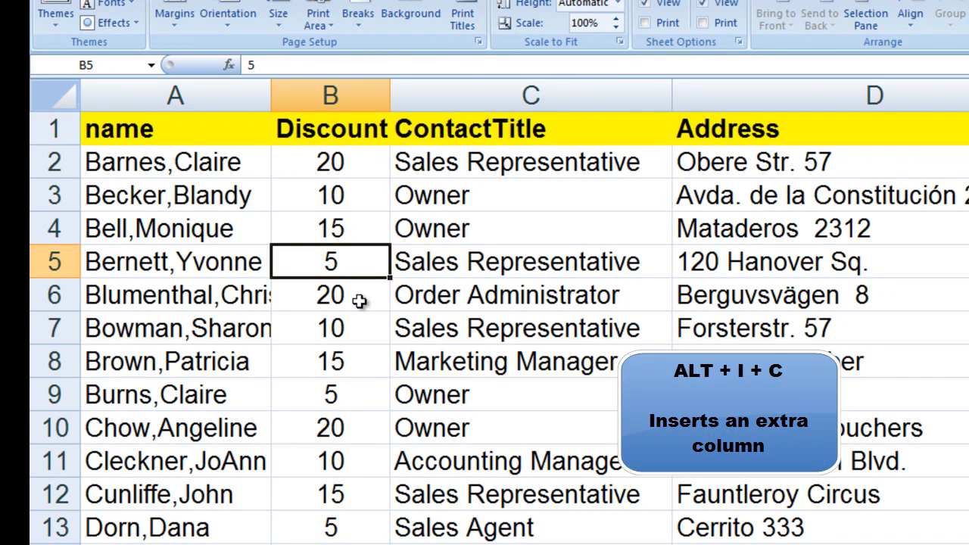
{"action": "key", "text": "alt+i"}
{"action": "key", "text": "c"}
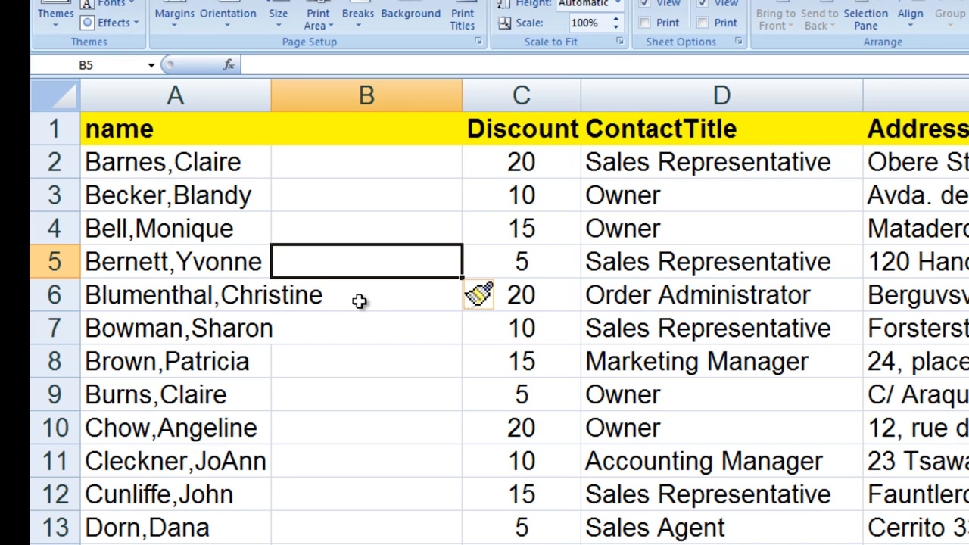
Step: Select all names in column A from A1 down to row 48
{"action": "key", "text": "Left"}
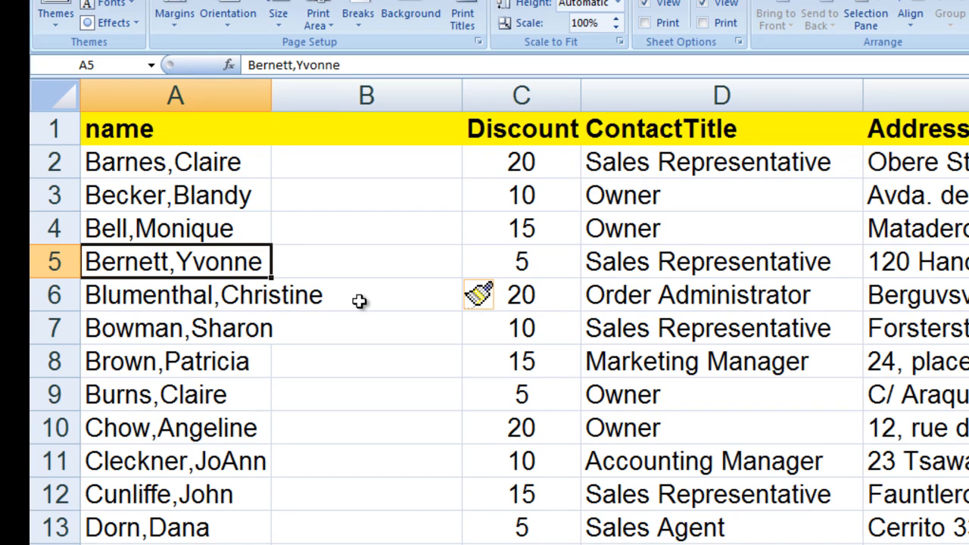
{"action": "key", "text": "Up"}
{"action": "key", "text": "Up"}
{"action": "key", "text": "Up"}
{"action": "key", "text": "Up"}
{"action": "key", "text": "ctrl+shift+Down"}
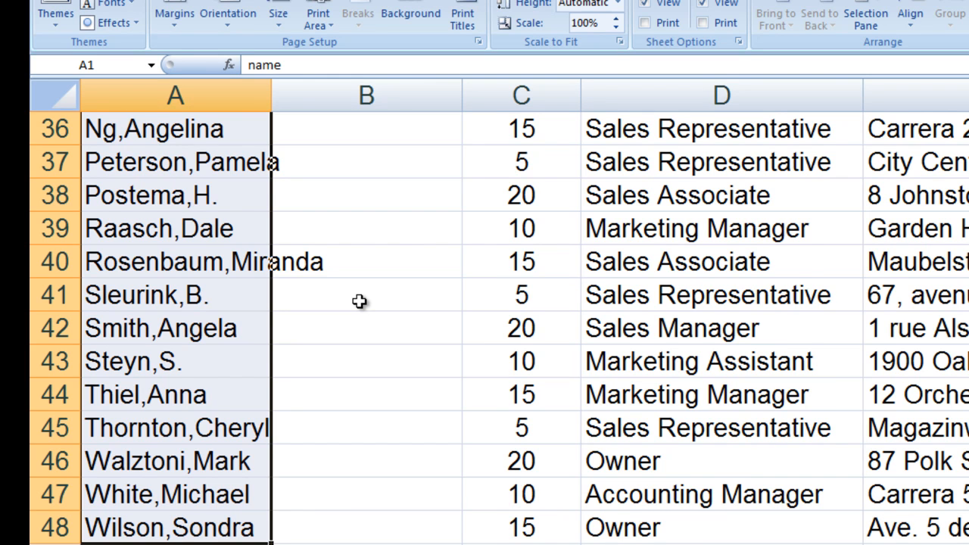
{"action": "scroll", "coordinate": [359, 301], "scroll_direction": "up", "scroll_amount": 12}
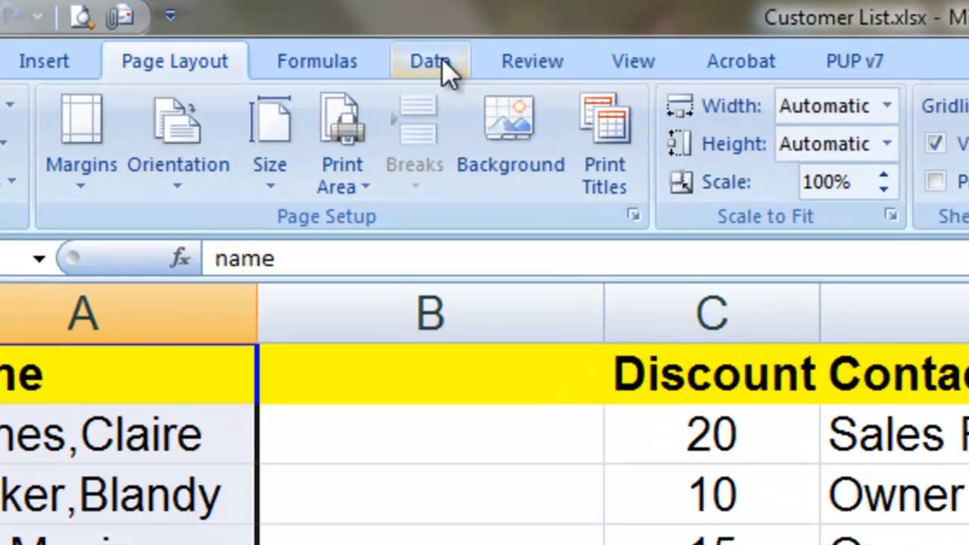
Step: Launch Text to Columns from the Data ribbon for the selected names
{"action": "left_click", "coordinate": [442, 60]}
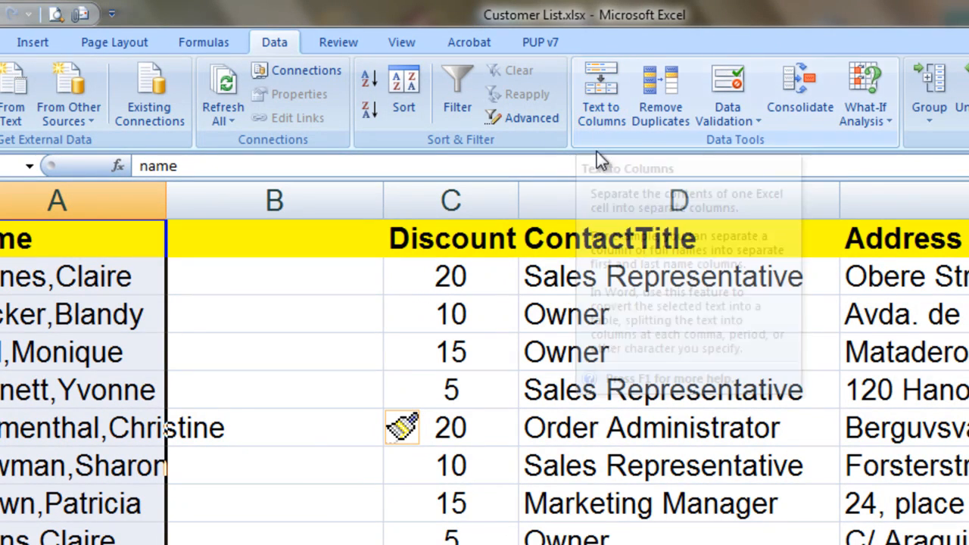
{"action": "left_click", "coordinate": [595, 118]}
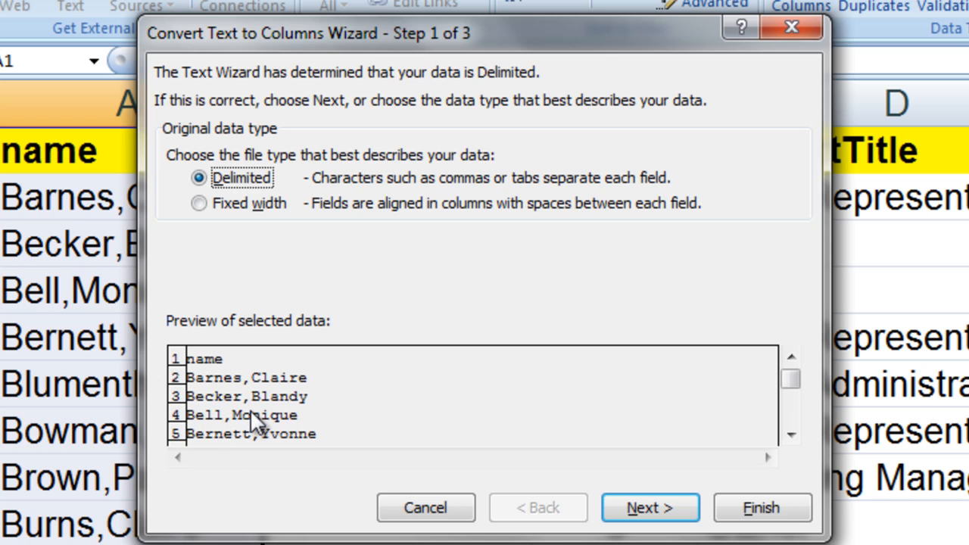
Step: Tick Comma as the delimiter after comparing the preview, then finish the wizard
{"action": "left_click", "coordinate": [659, 509]}
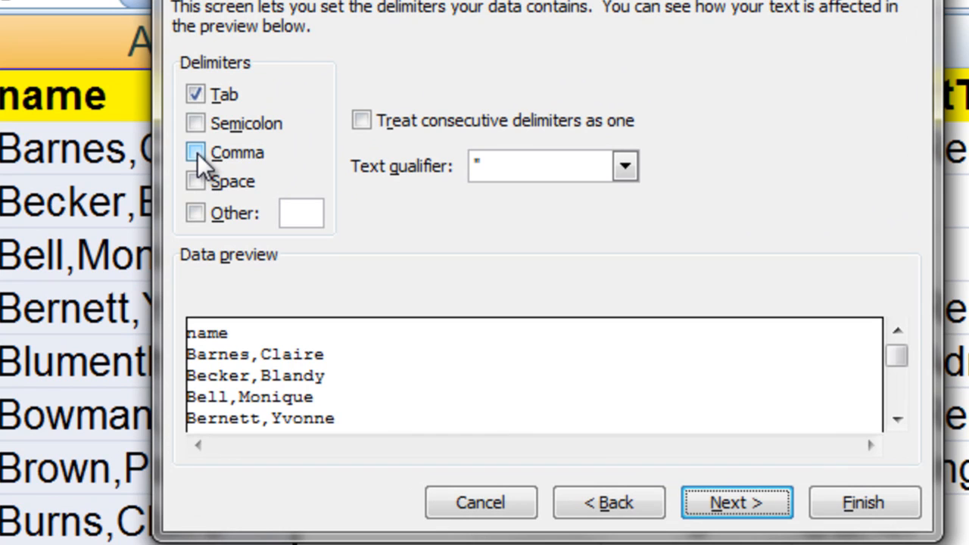
{"action": "left_click", "coordinate": [196, 154]}
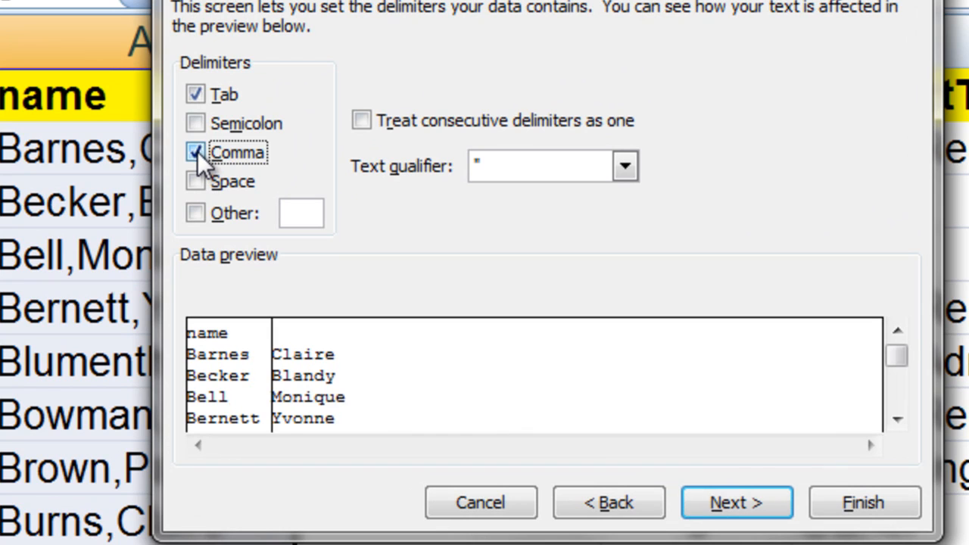
{"action": "left_click", "coordinate": [196, 154]}
{"action": "left_click", "coordinate": [197, 153]}
{"action": "left_click", "coordinate": [197, 153]}
{"action": "left_click", "coordinate": [196, 154]}
{"action": "left_click", "coordinate": [196, 154]}
{"action": "left_click", "coordinate": [196, 154]}
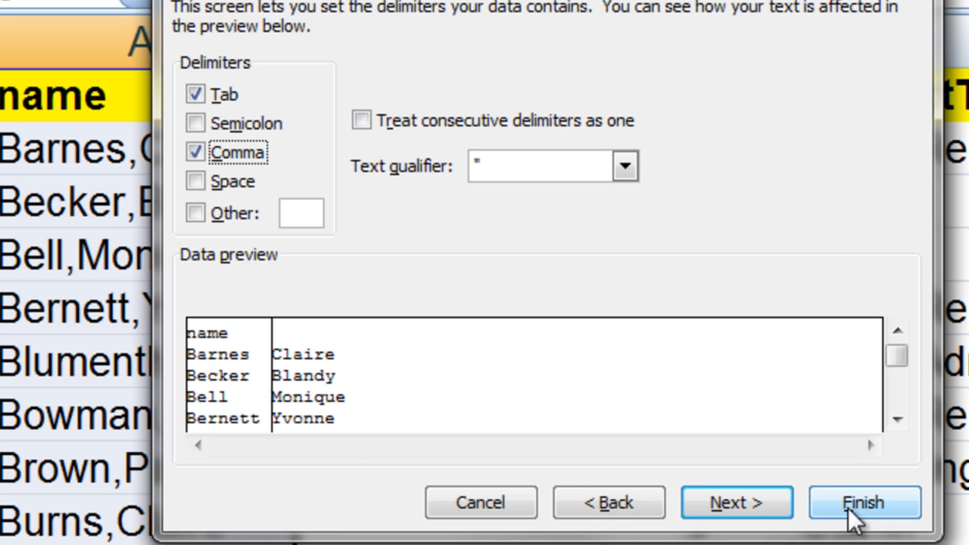
{"action": "left_click", "coordinate": [876, 507]}
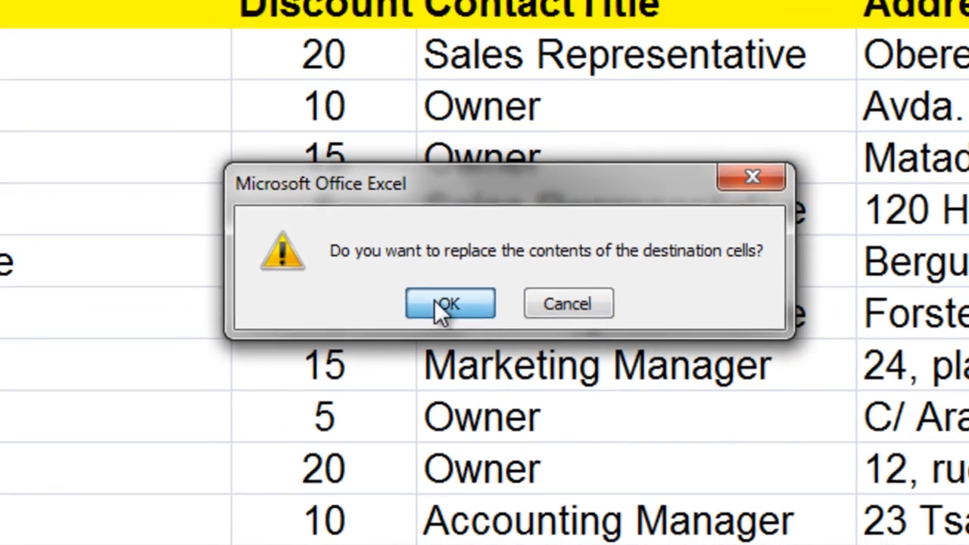
Step: Confirm replacing the empty column B and scroll through the 48 split rows, ending at A1
{"action": "left_click", "coordinate": [428, 298]}
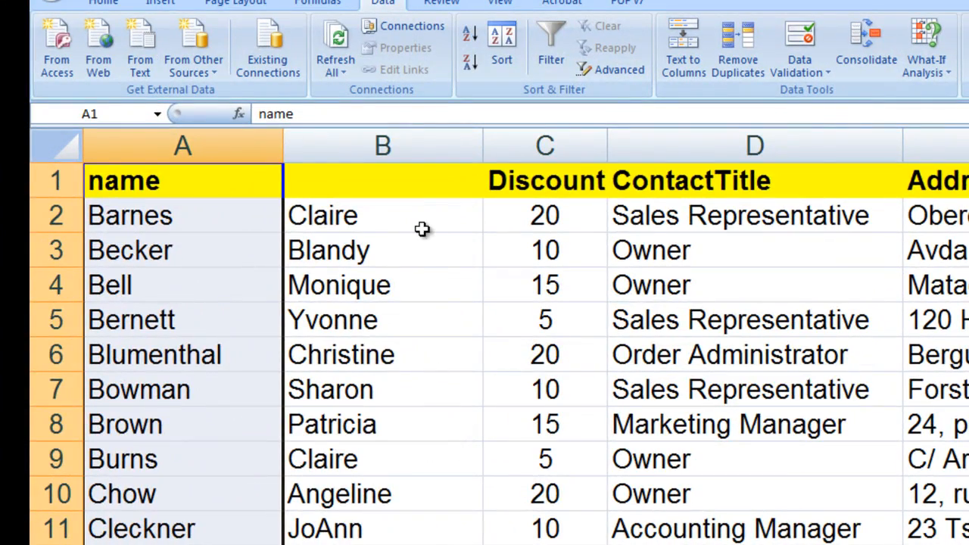
{"action": "scroll", "coordinate": [422, 228], "scroll_direction": "down", "scroll_amount": 9}
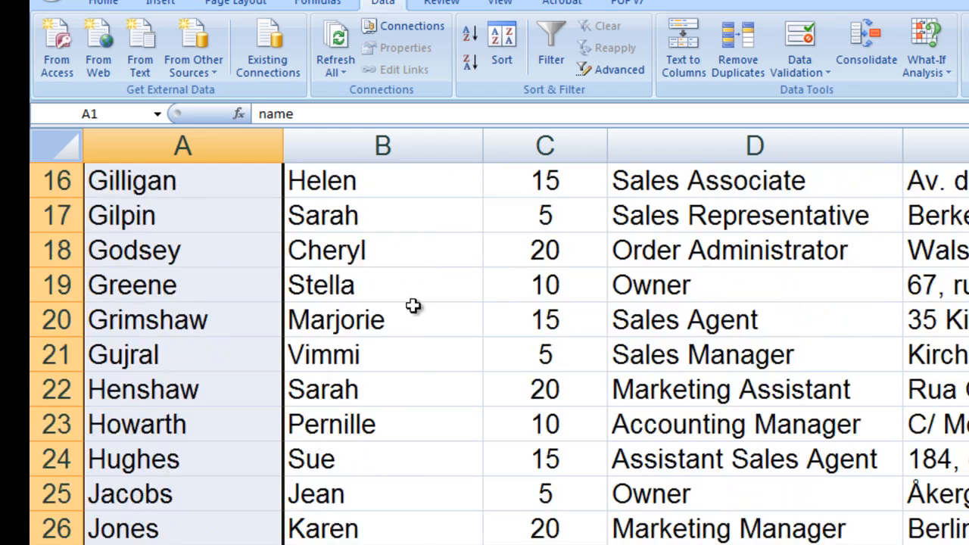
{"action": "scroll", "coordinate": [410, 347], "scroll_direction": "down", "scroll_amount": 6}
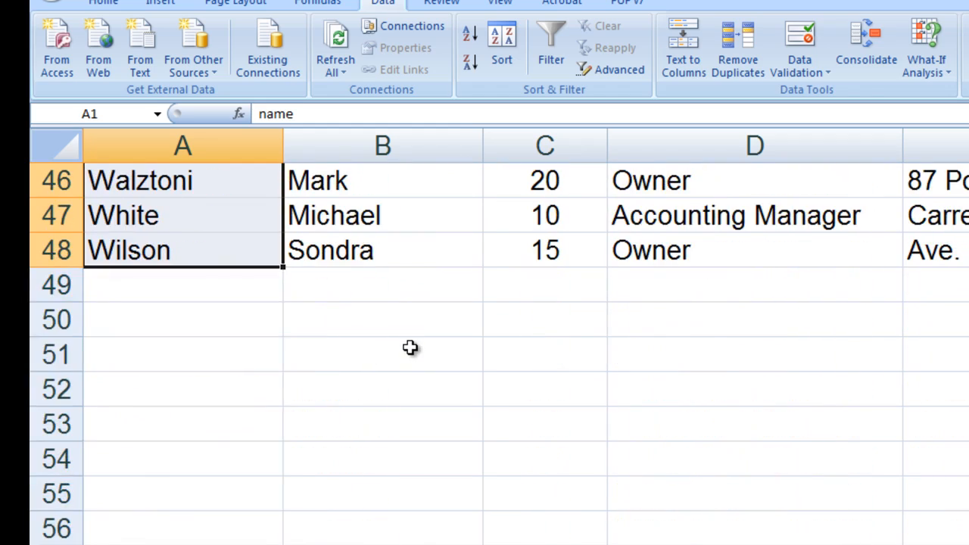
{"action": "scroll", "coordinate": [410, 347], "scroll_direction": "up", "scroll_amount": 7}
{"action": "scroll", "coordinate": [408, 347], "scroll_direction": "up", "scroll_amount": 8}
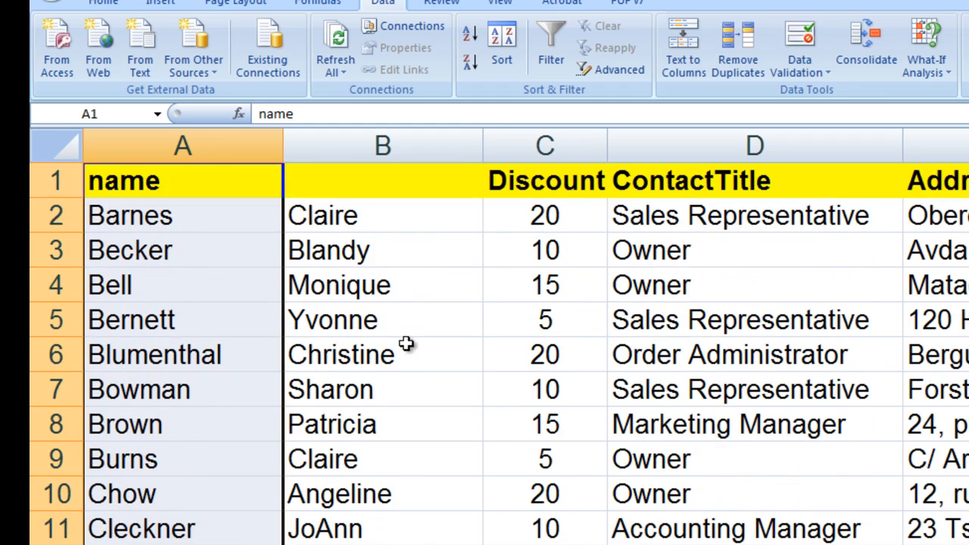
{"action": "left_click", "coordinate": [185, 195]}
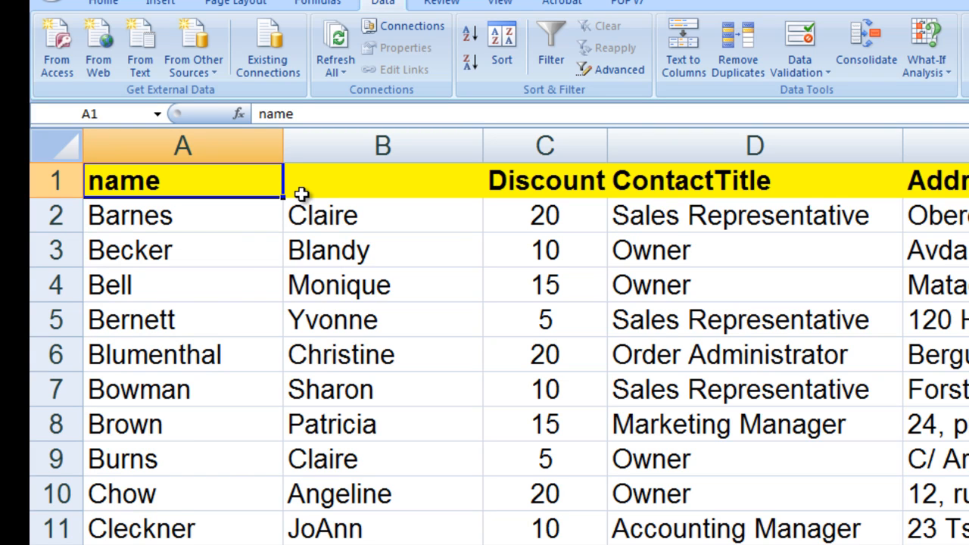
Step: Enter headers lastname in A1 and firstname in B1, then spot-check several split names
{"action": "type", "text": "lastname"}
{"action": "left_click", "coordinate": [303, 191]}
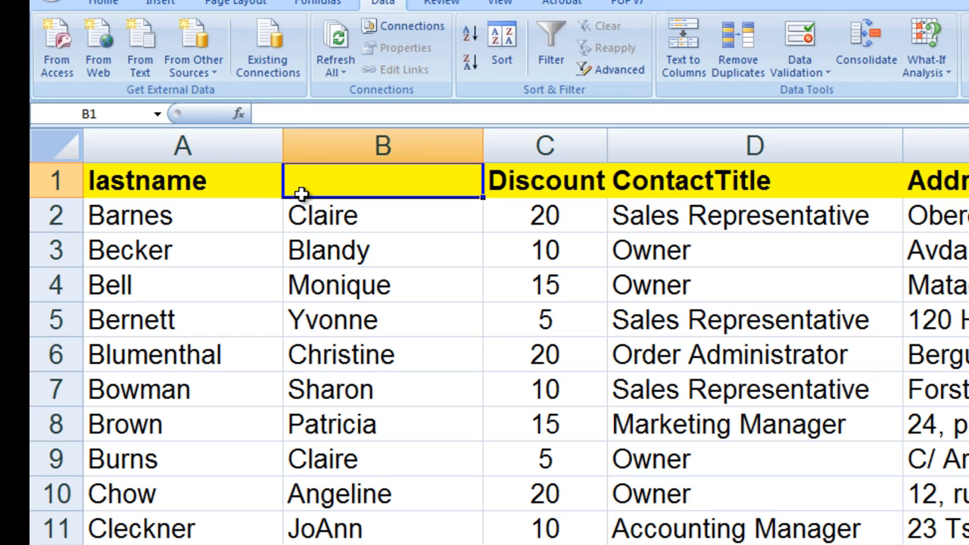
{"action": "type", "text": "firstname"}
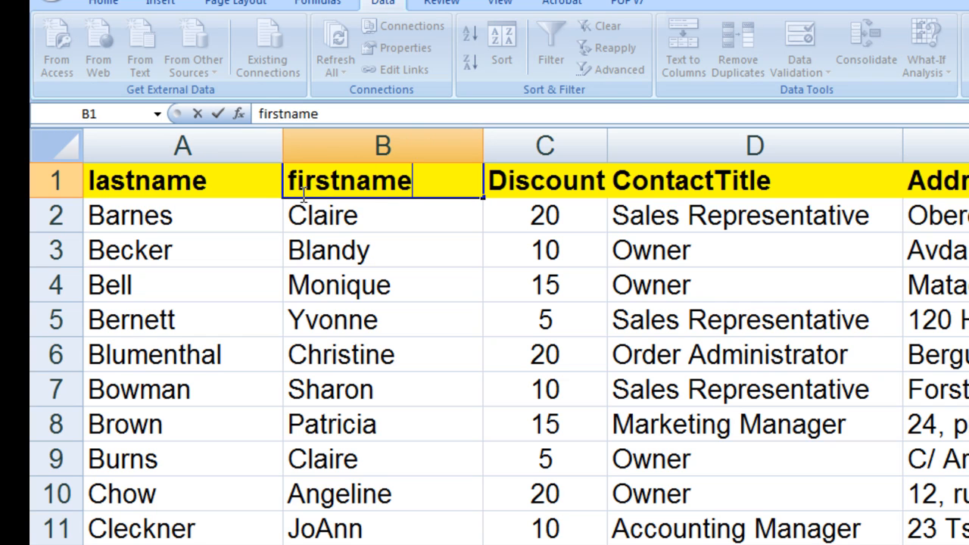
{"action": "left_click", "coordinate": [404, 253]}
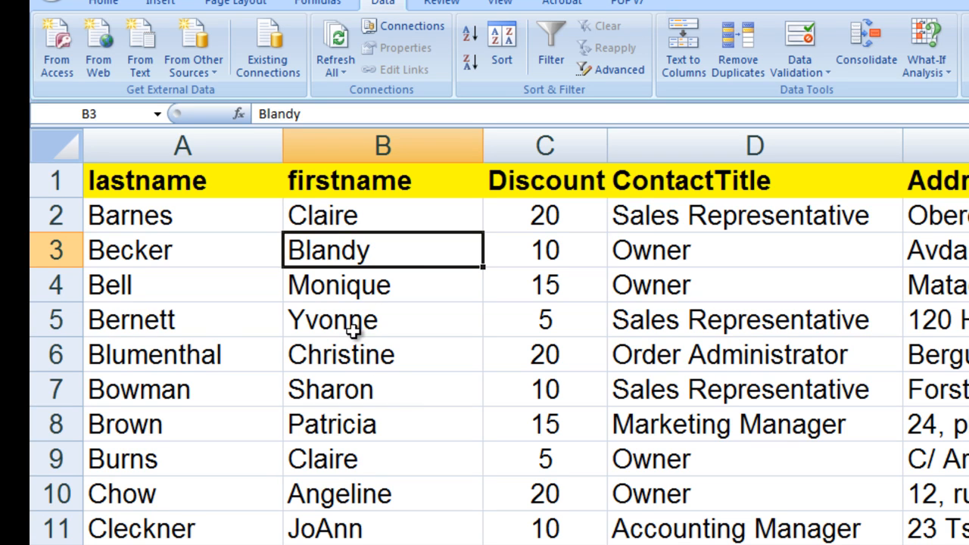
{"action": "left_click", "coordinate": [199, 317]}
{"action": "left_click", "coordinate": [381, 322]}
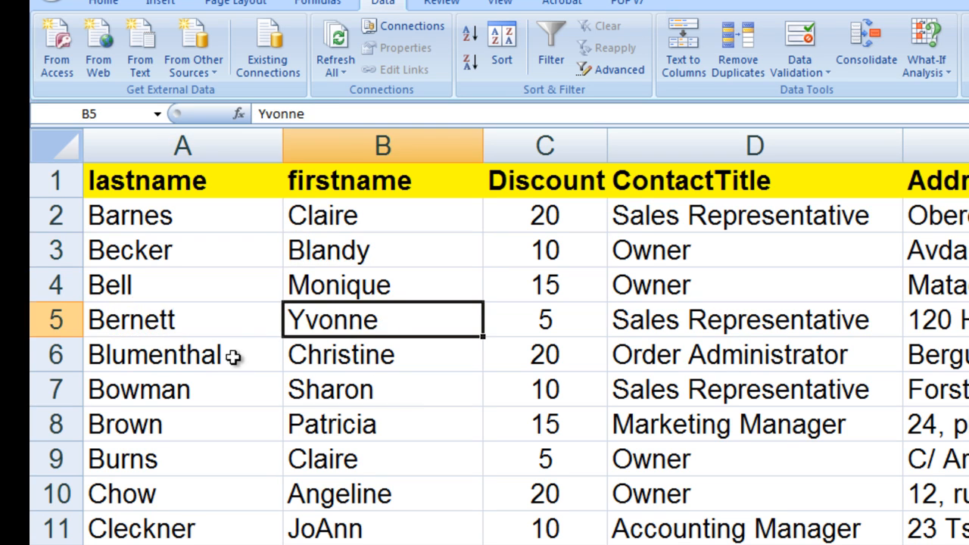
{"action": "left_click", "coordinate": [372, 382]}
{"action": "left_click", "coordinate": [386, 456]}
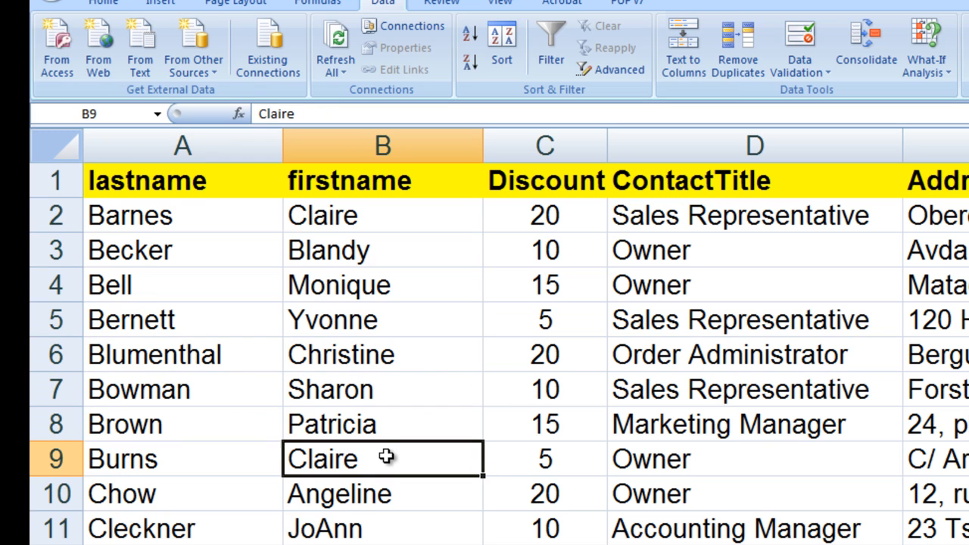